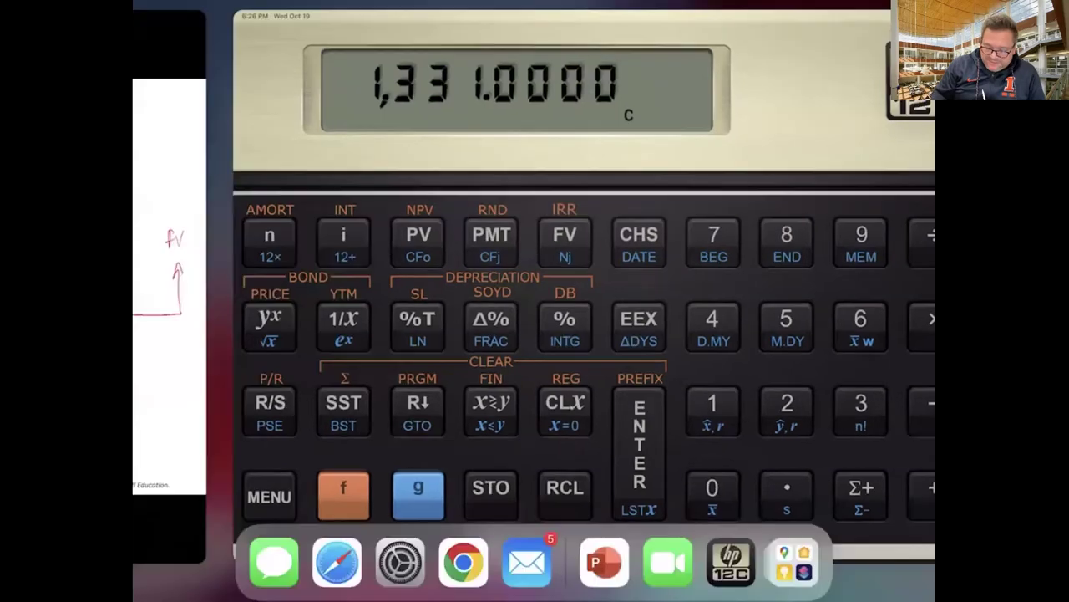
Return to the PowerPoint slide and handwrite 1,331 with an upward arrow above the FV label of the timeline.
left_click(591, 318)
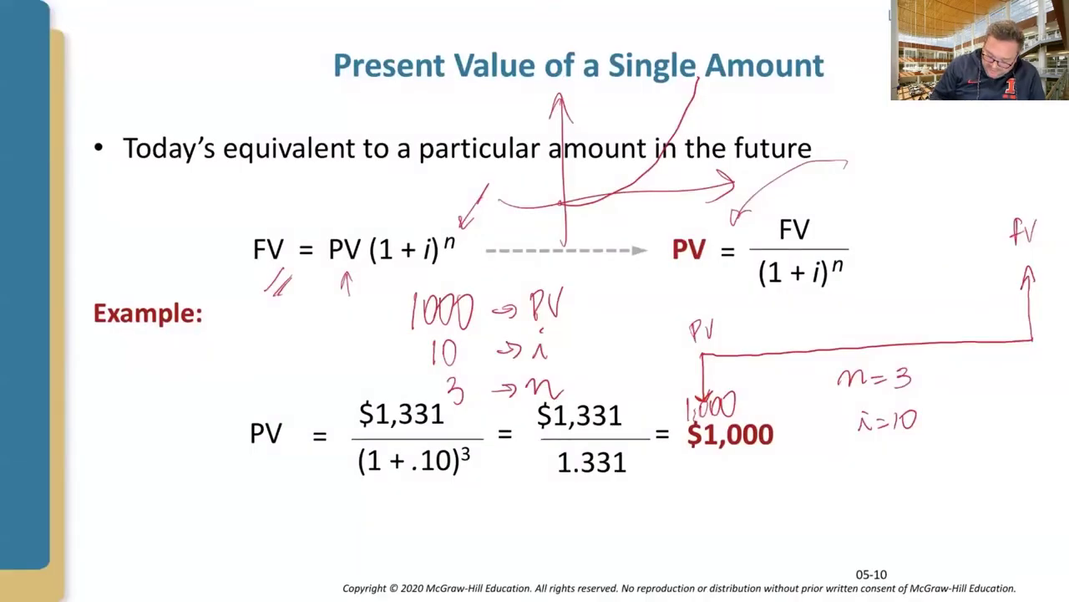
mouse_move(1026, 203)
left_mouse_down()
mouse_move(1025, 168)
mouse_move(1037, 179)
left_mouse_up()
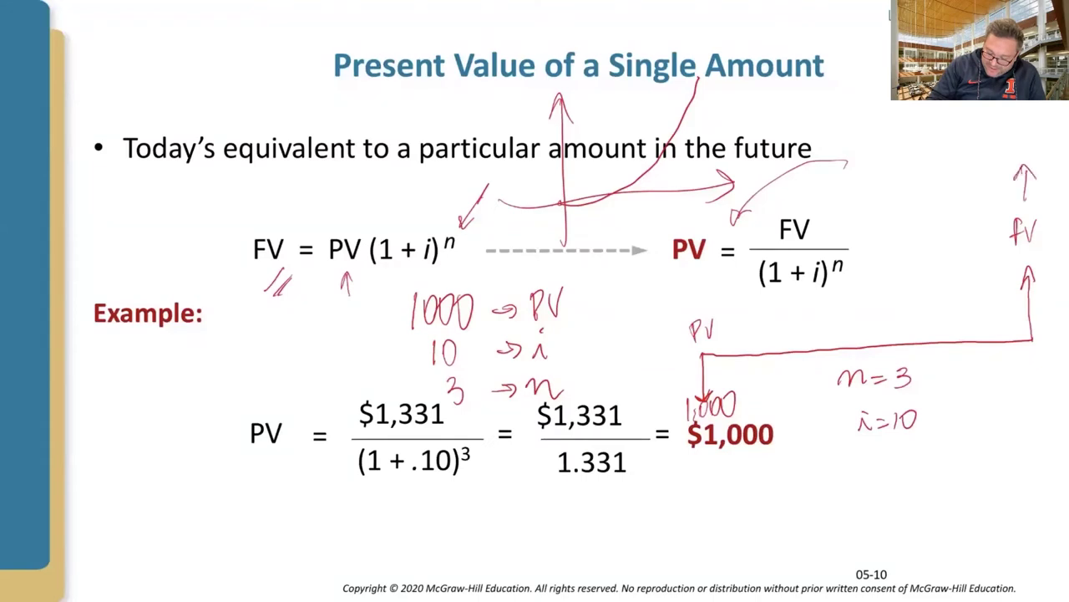
left_click_drag(979, 117, 980, 152)
left_click_drag(991, 148, 990, 160)
mouse_move(998, 122)
left_mouse_down()
mouse_move(999, 148)
mouse_move(1022, 120)
mouse_move(1017, 146)
mouse_move(1053, 145)
left_mouse_up()
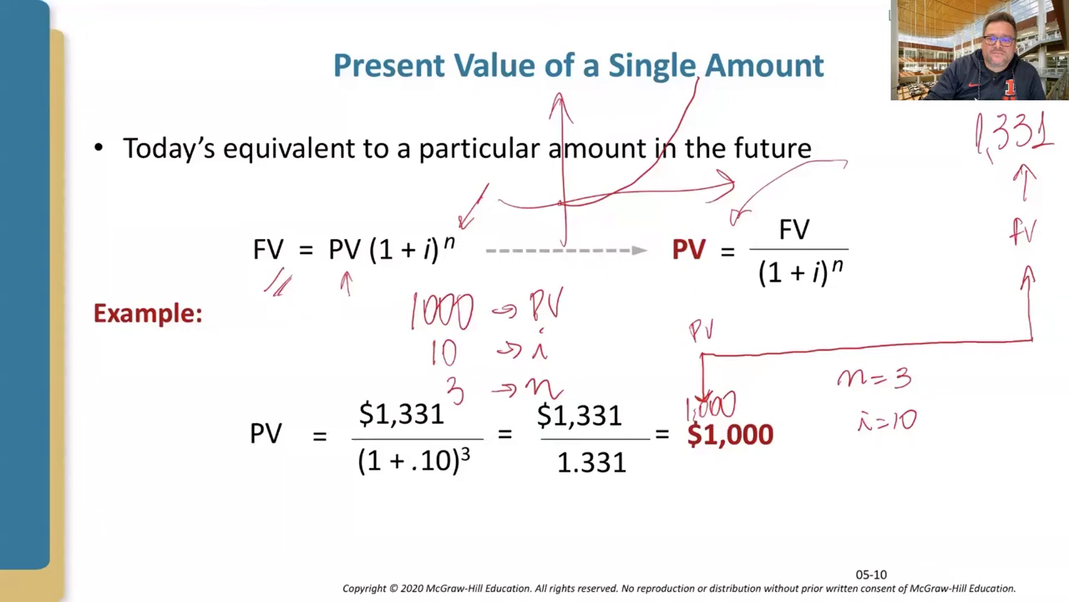
Switch to the handouts - answers workbook in Excel and review the time-value variables and their matching function names in A1:B5.
key("super+Tab")
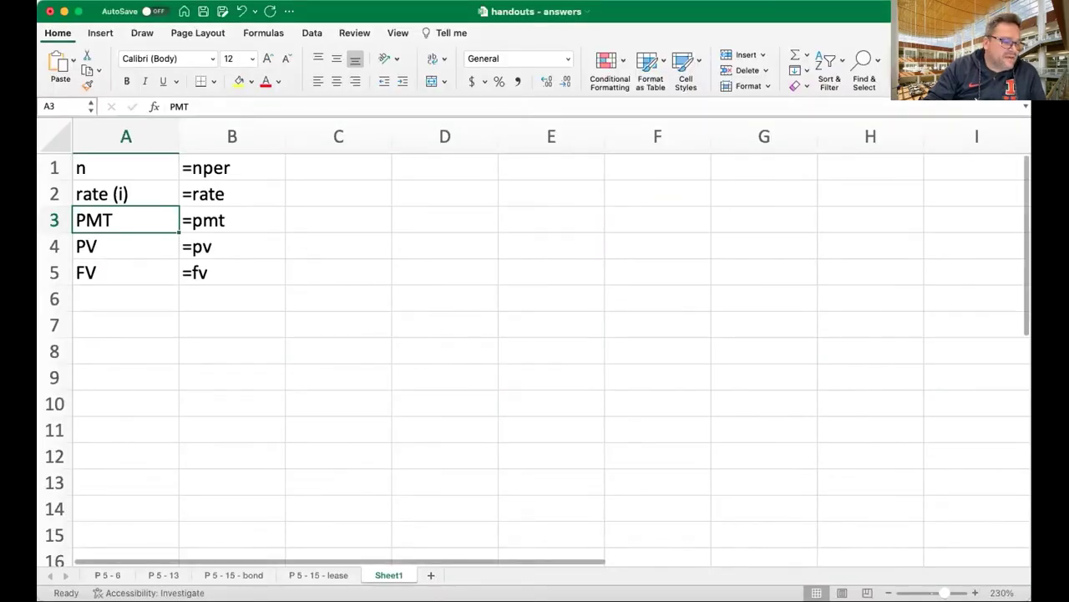
scroll(535, 342, "up", 5)
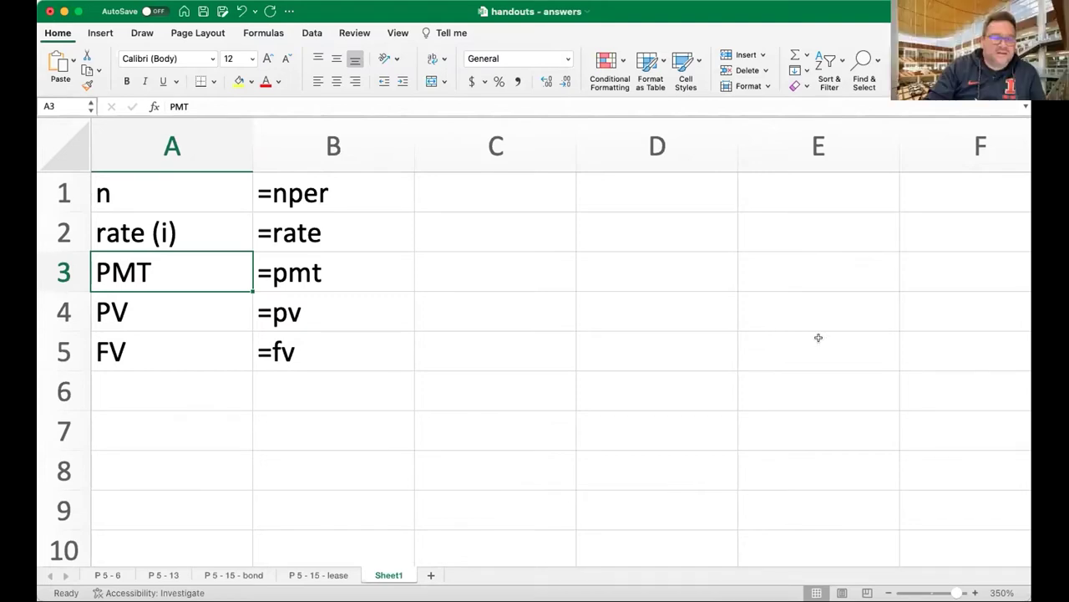
left_click(306, 205)
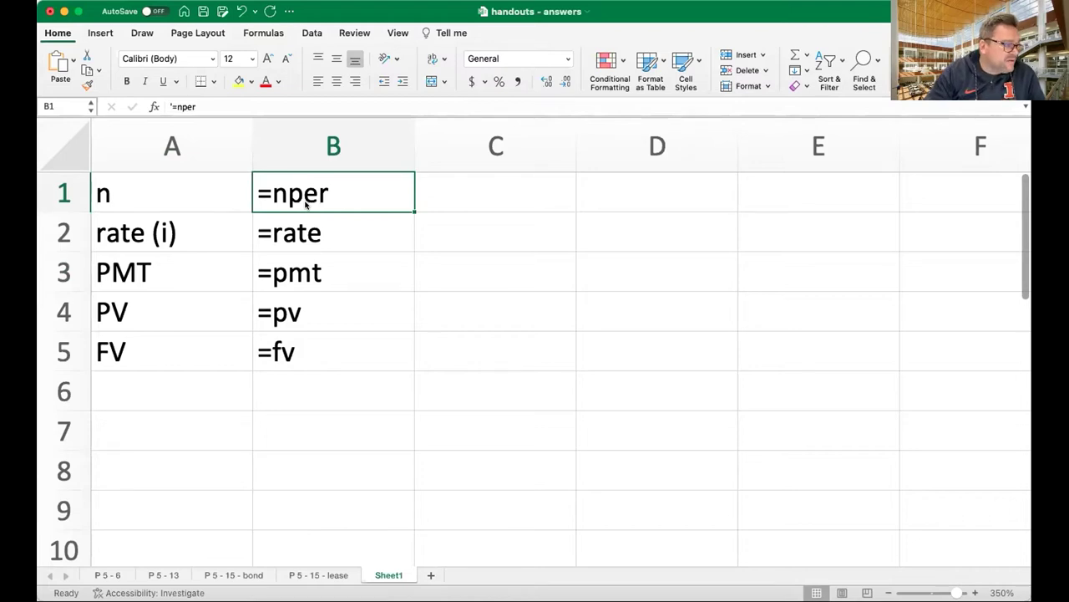
key("Left")
left_click(306, 204)
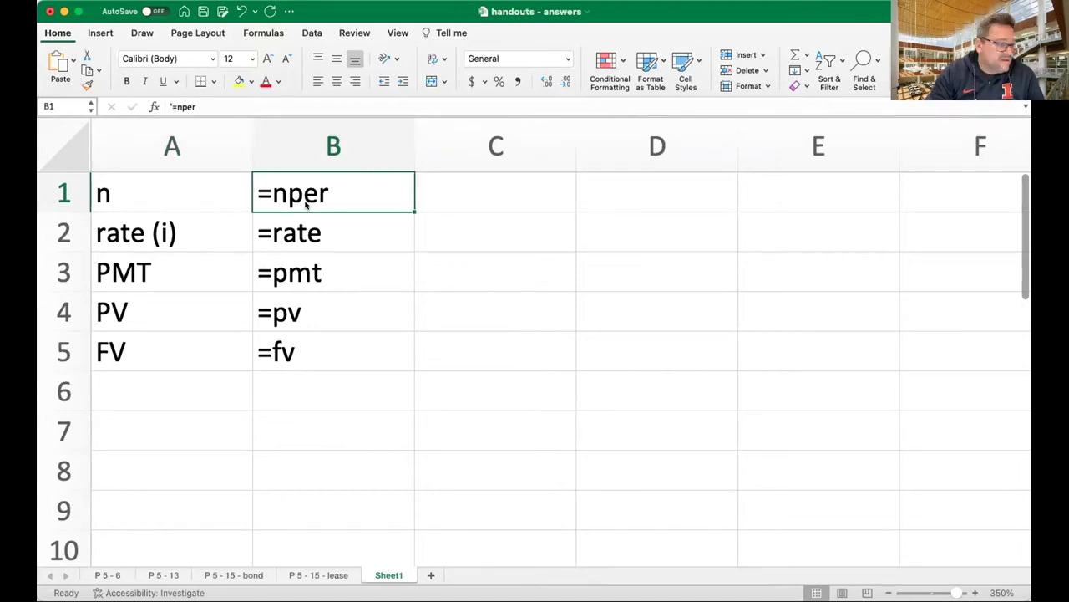
key("Down")
key("Left")
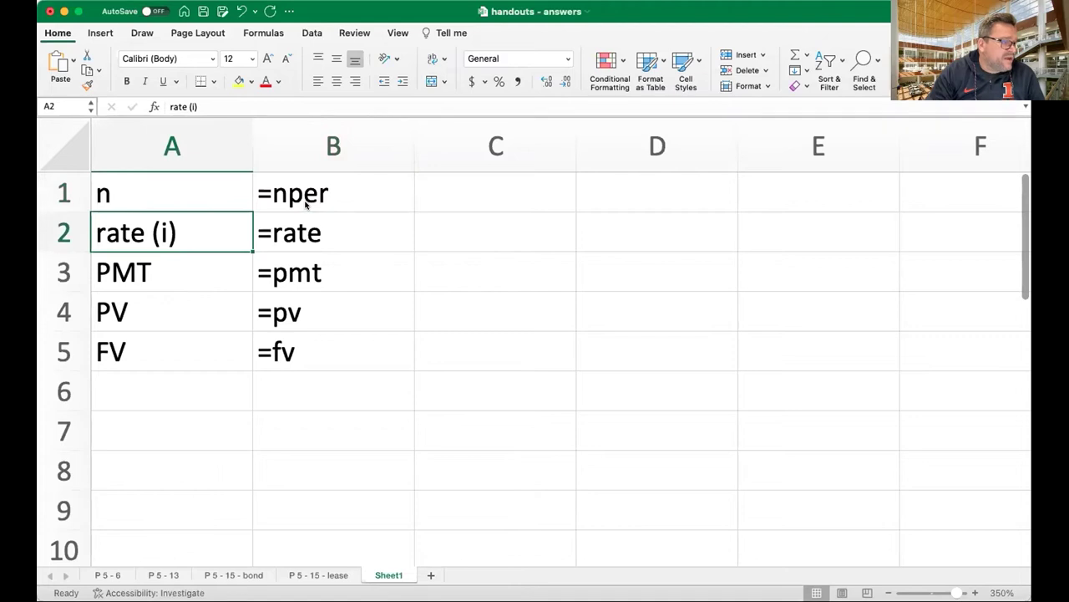
key("Right")
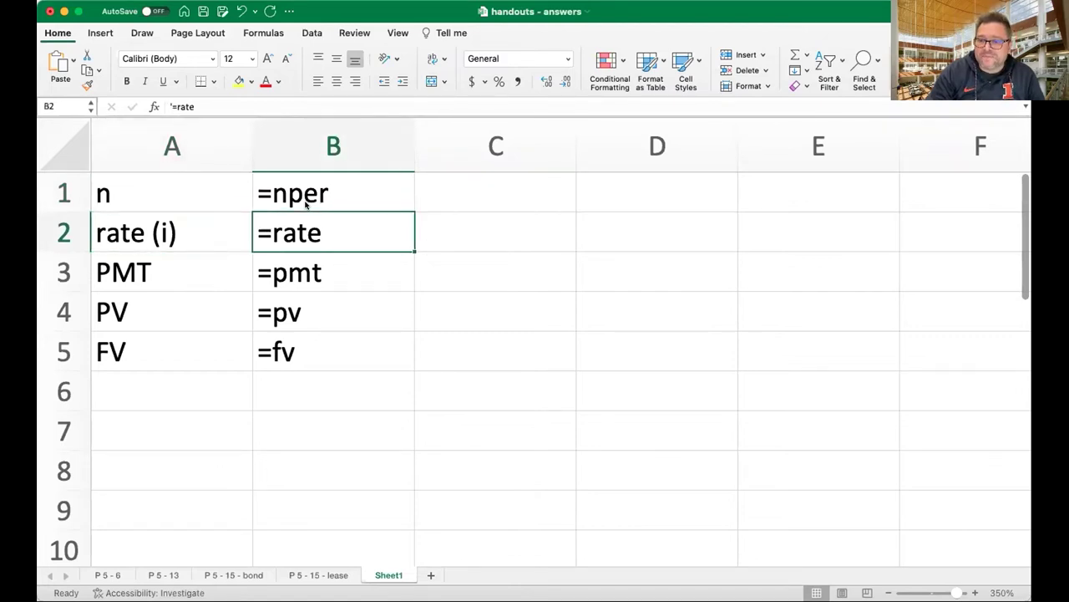
key("Down")
key("Left")
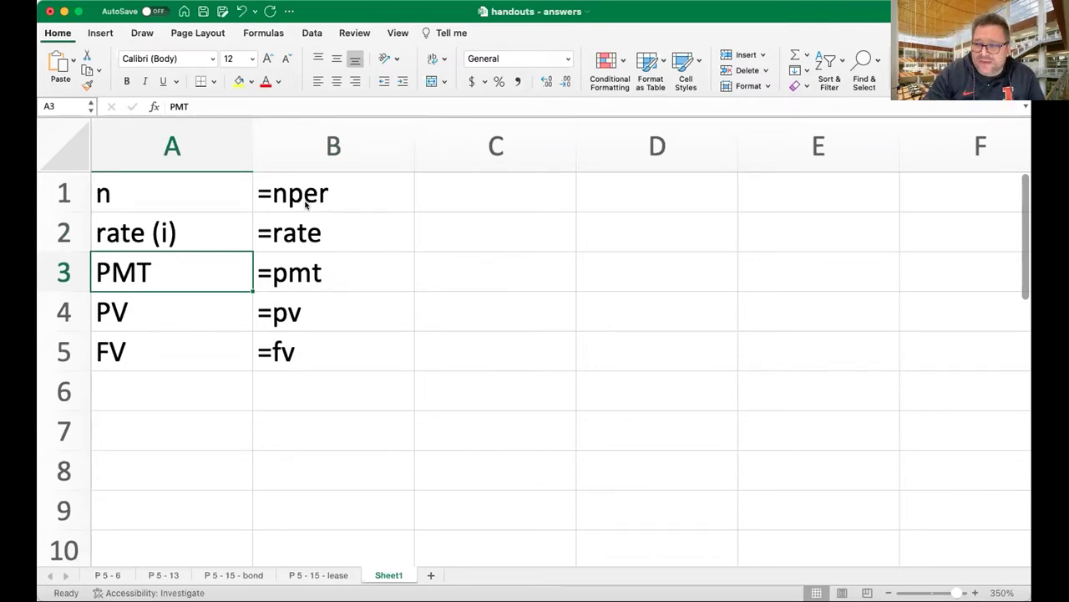
key("Down")
key("Right")
key("Down")
key("Left")
key("Right")
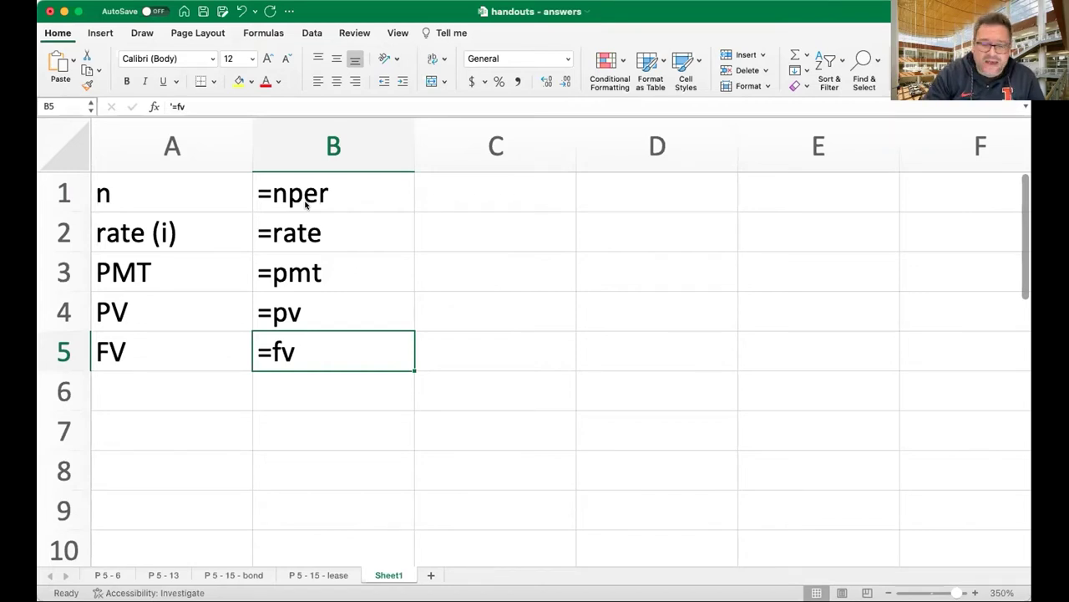
Enter 3 as the number of periods in cell C1.
key("Right")
key("Up")
key("Up")
key("Up")
key("Up")
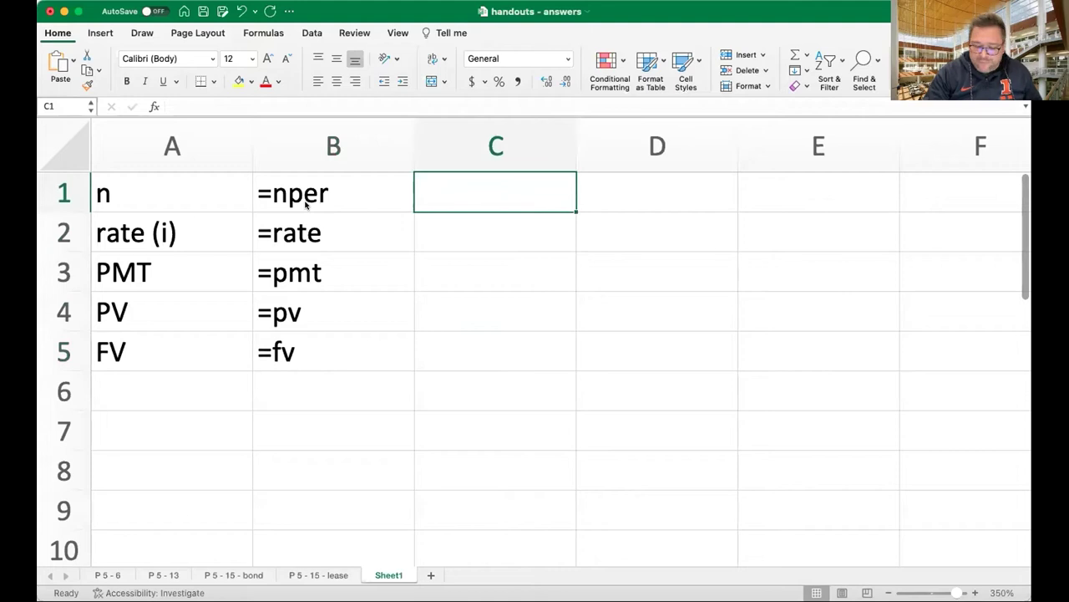
type("3")
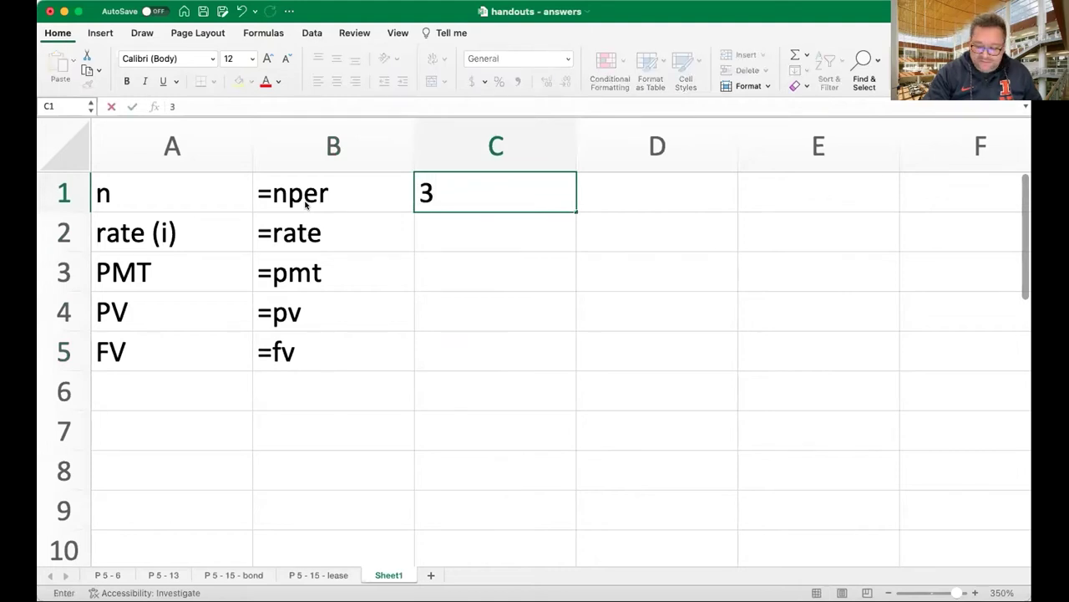
key("Return")
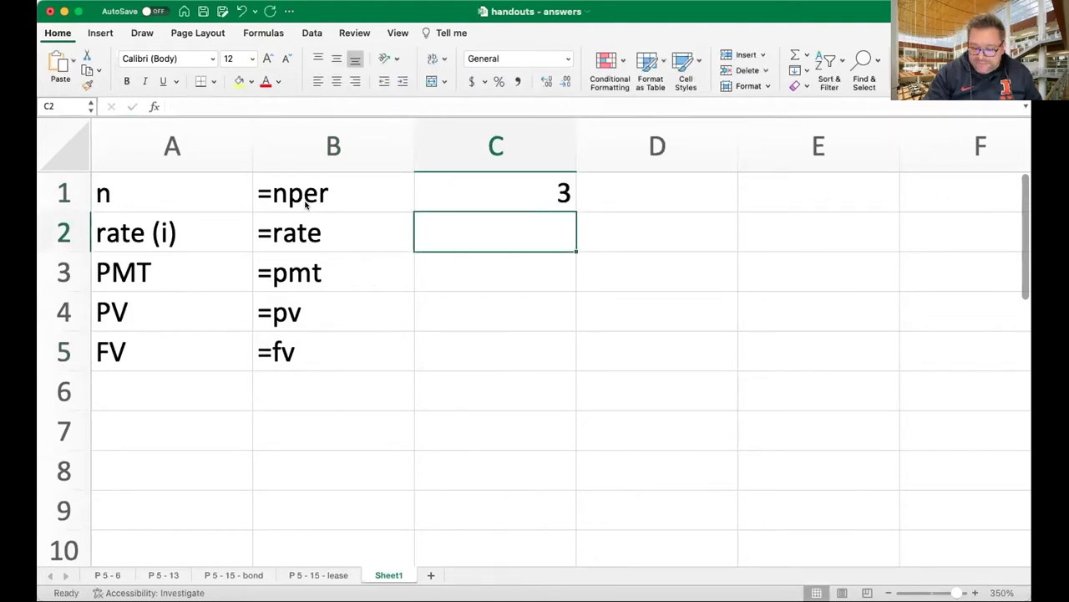
Enter 10% as the rate in C2 and 0 as the payment in C3.
type("10$")
key("BackSpace")
type("%")
key("Return")
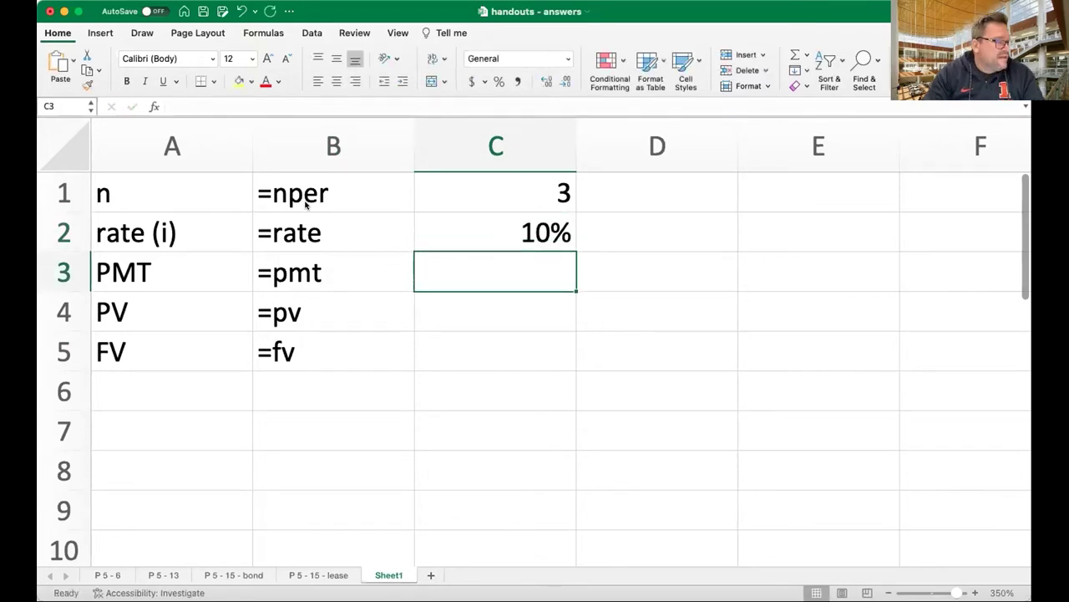
type("0")
key("Return")
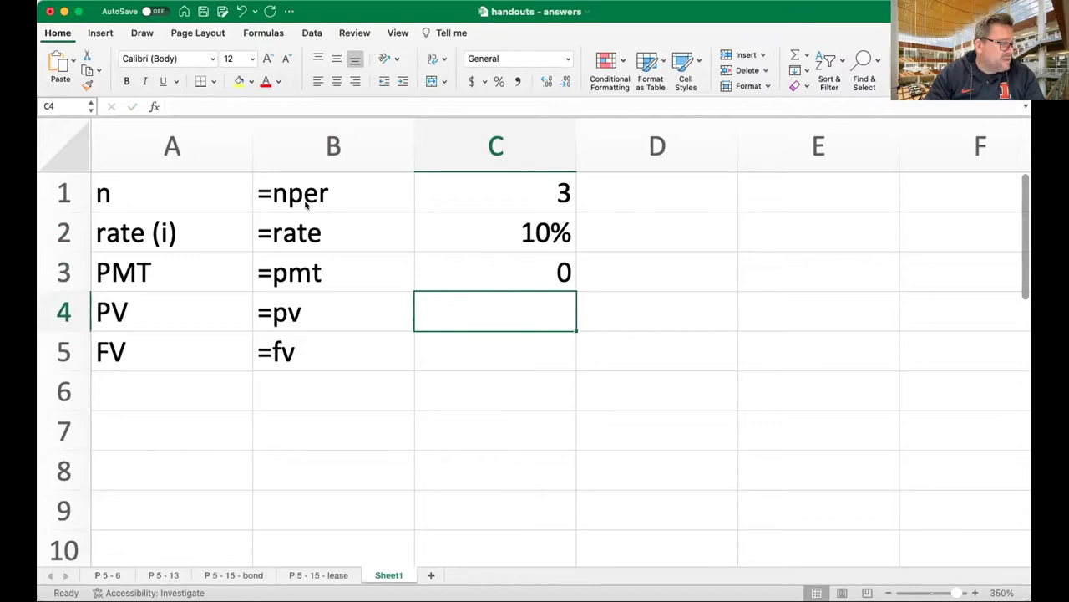
Enter -1000 as the present value in cell C4.
type("100")
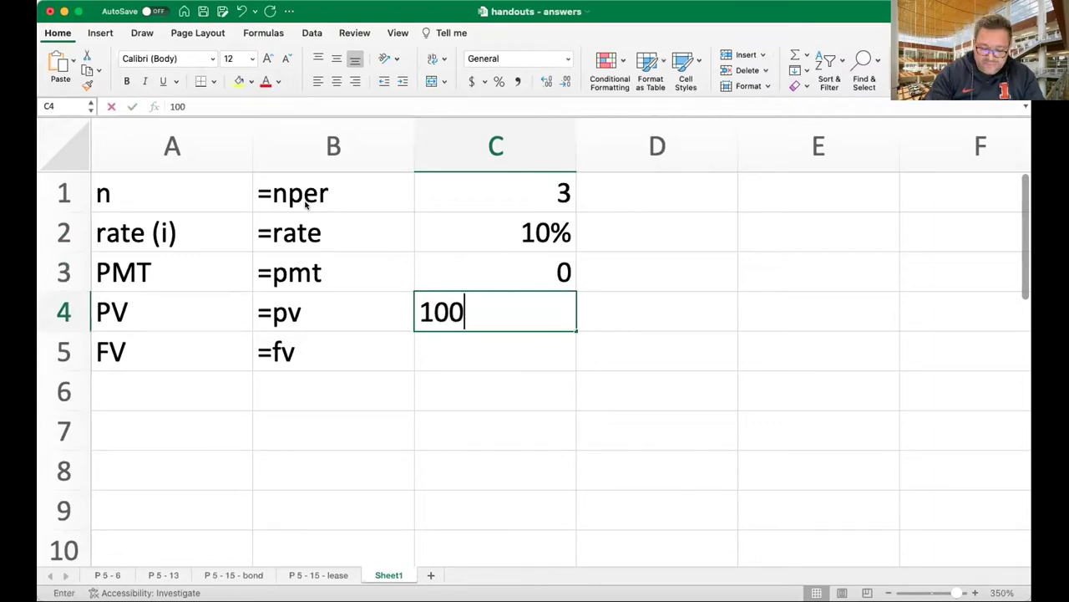
key("BackSpace")
key("BackSpace")
key("BackSpace")
type("-1000")
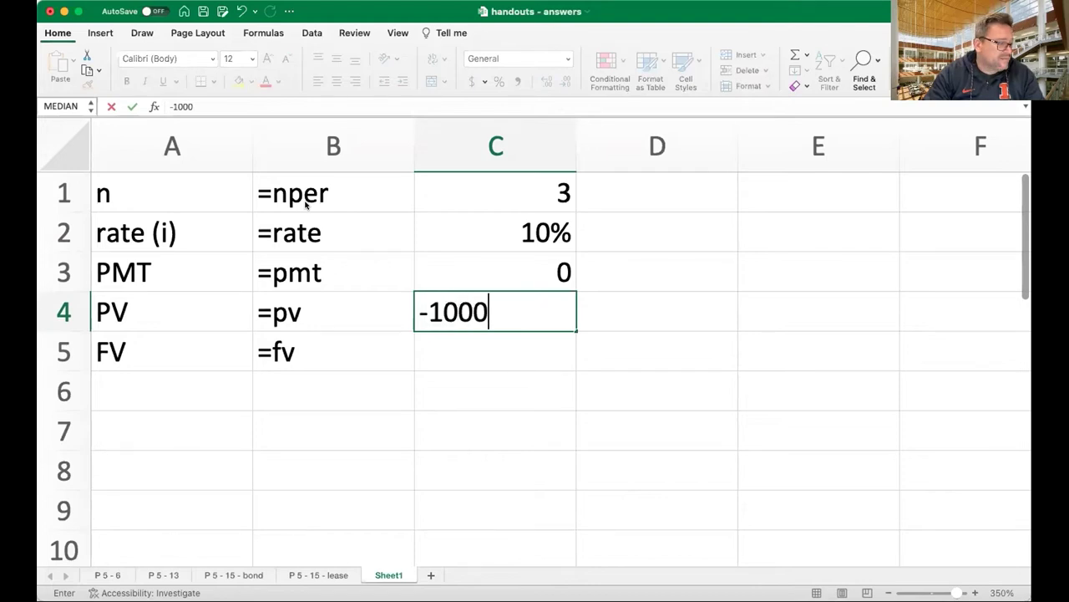
key("Return")
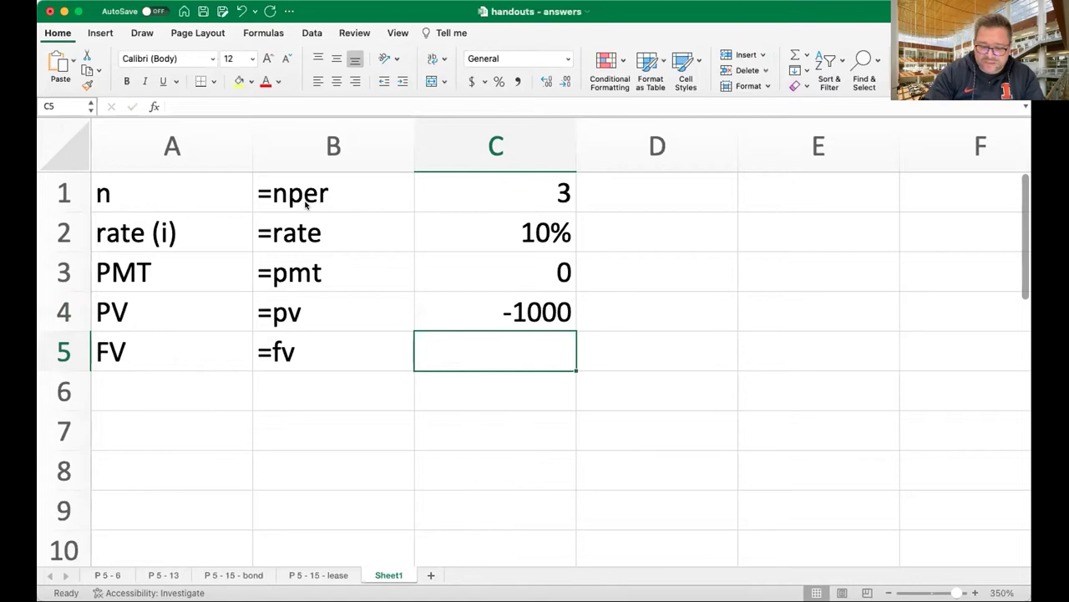
Begin an FV formula in cell C5 with C2 as its rate argument.
type("=")
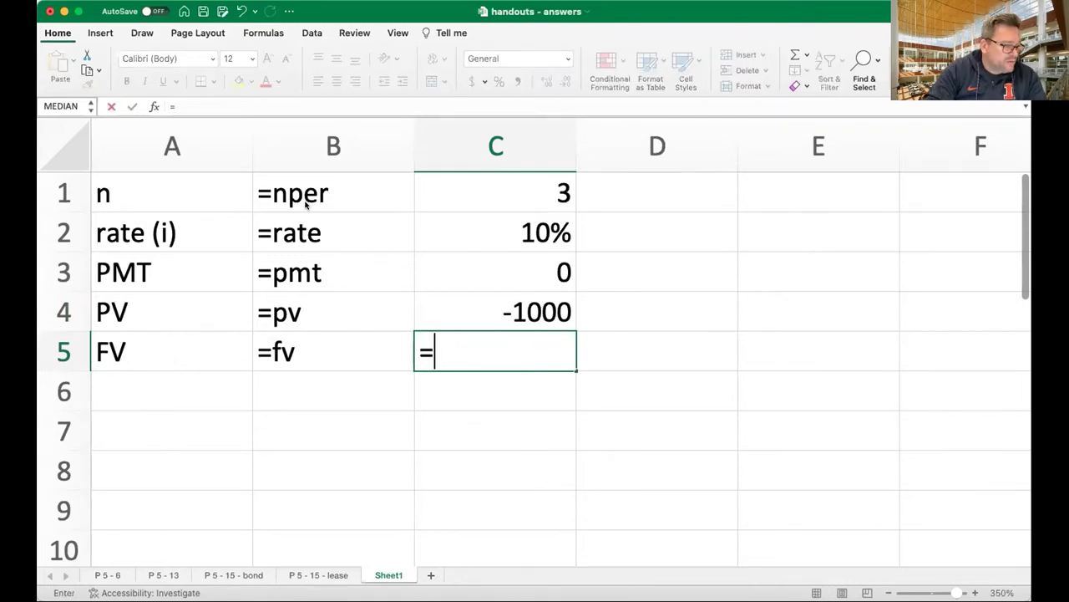
type("fv")
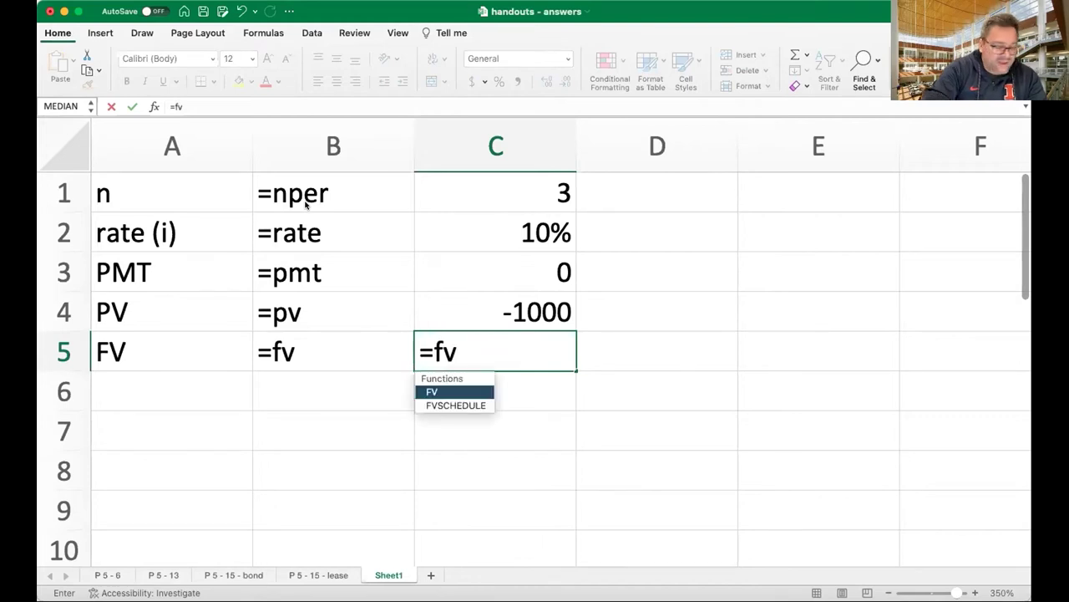
type("(")
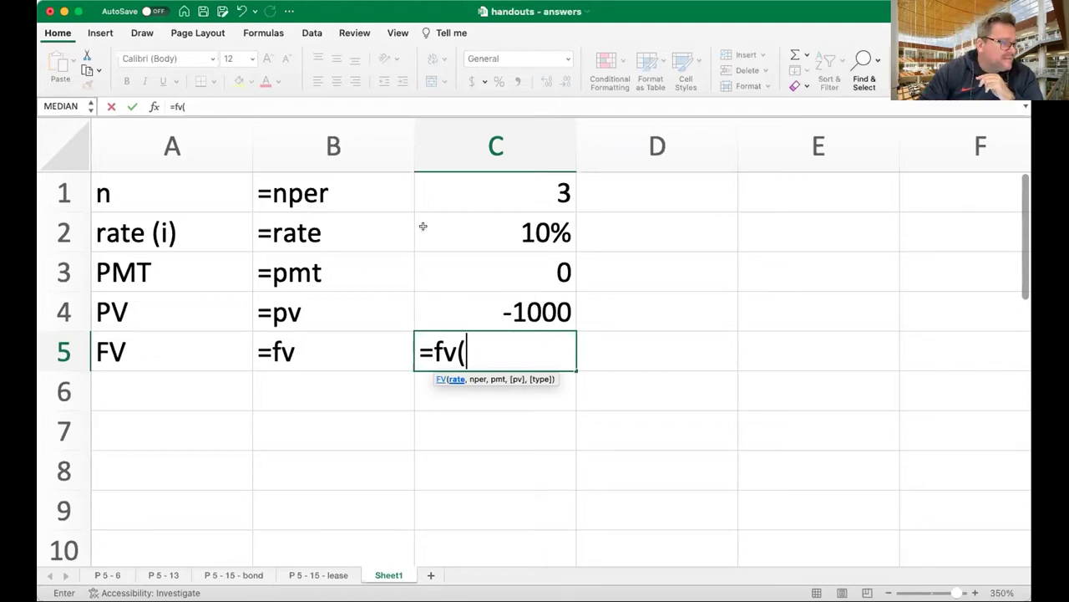
left_click(477, 220)
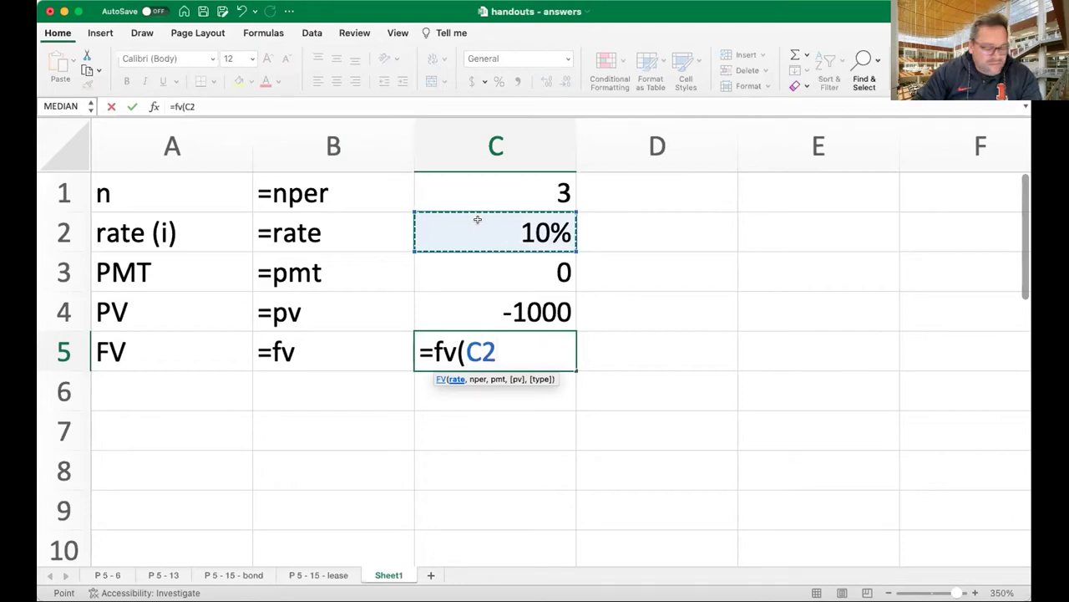
type(",")
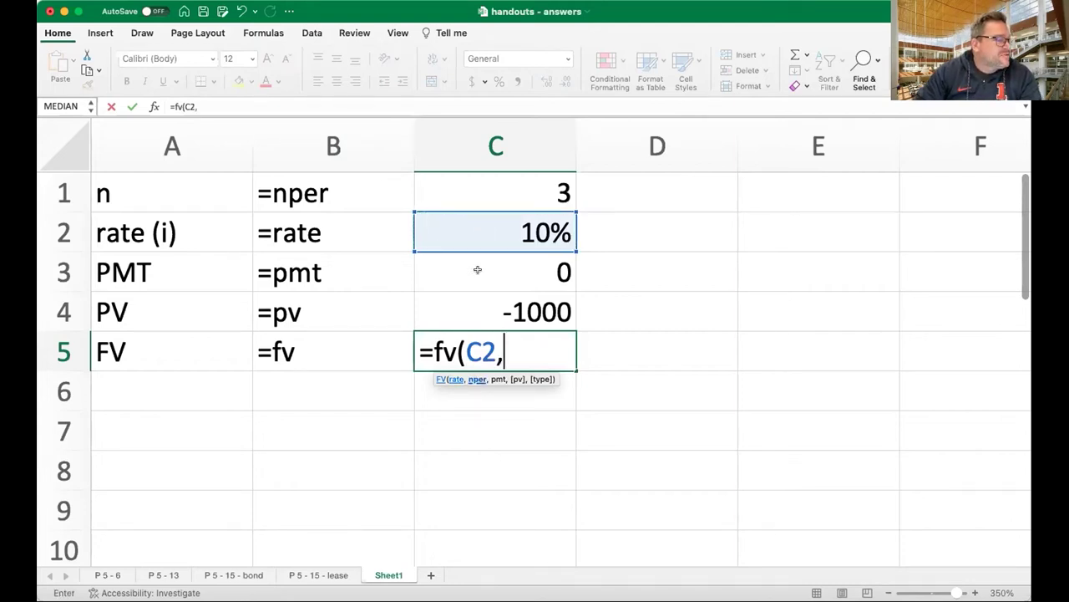
left_click(477, 276)
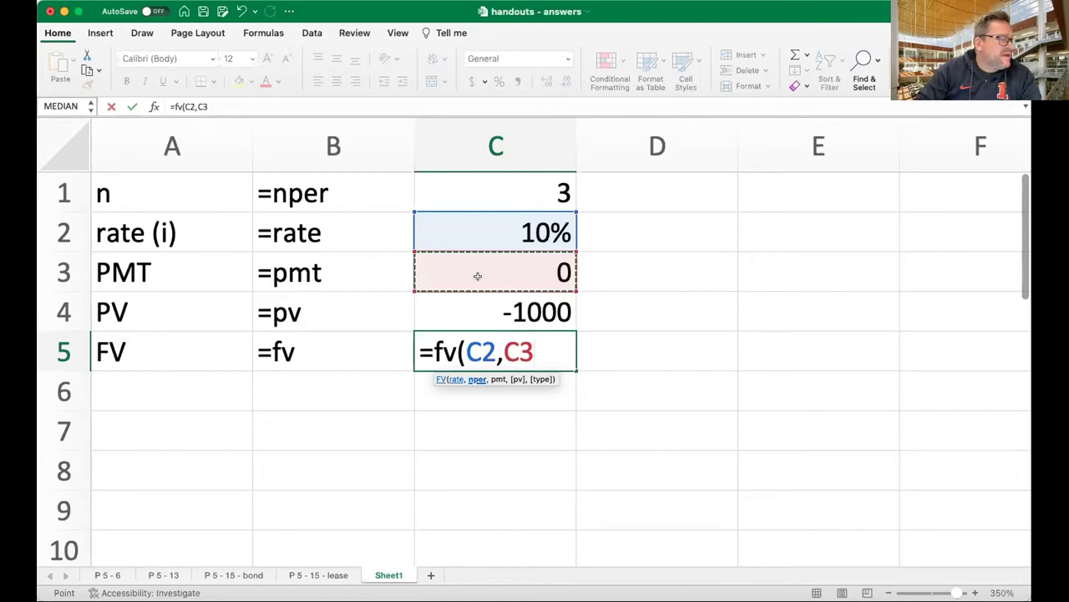
key("BackSpace")
key("BackSpace")
key("BackSpace")
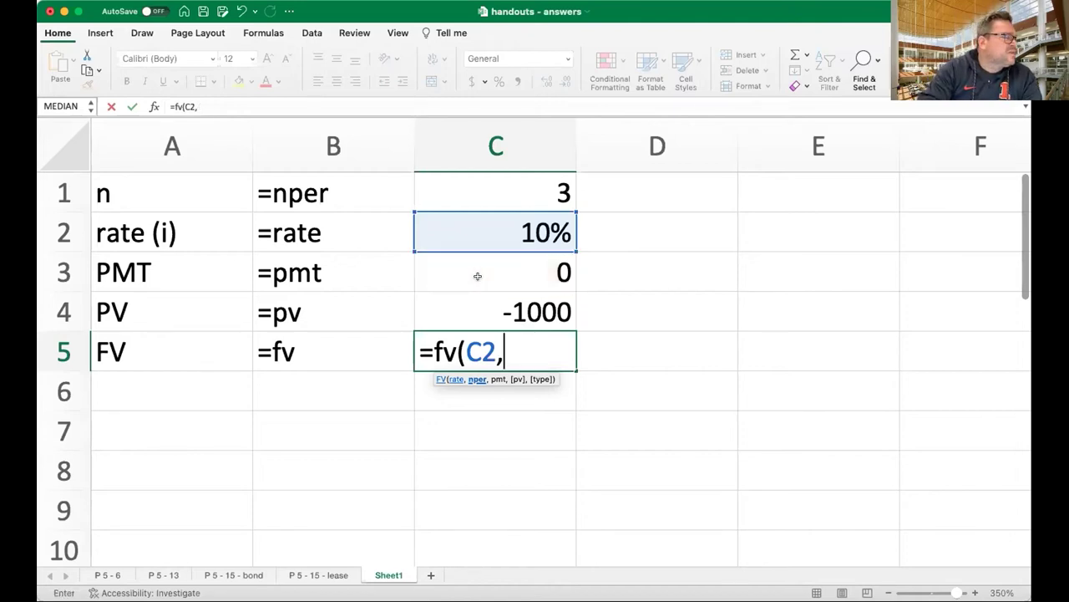
type(",")
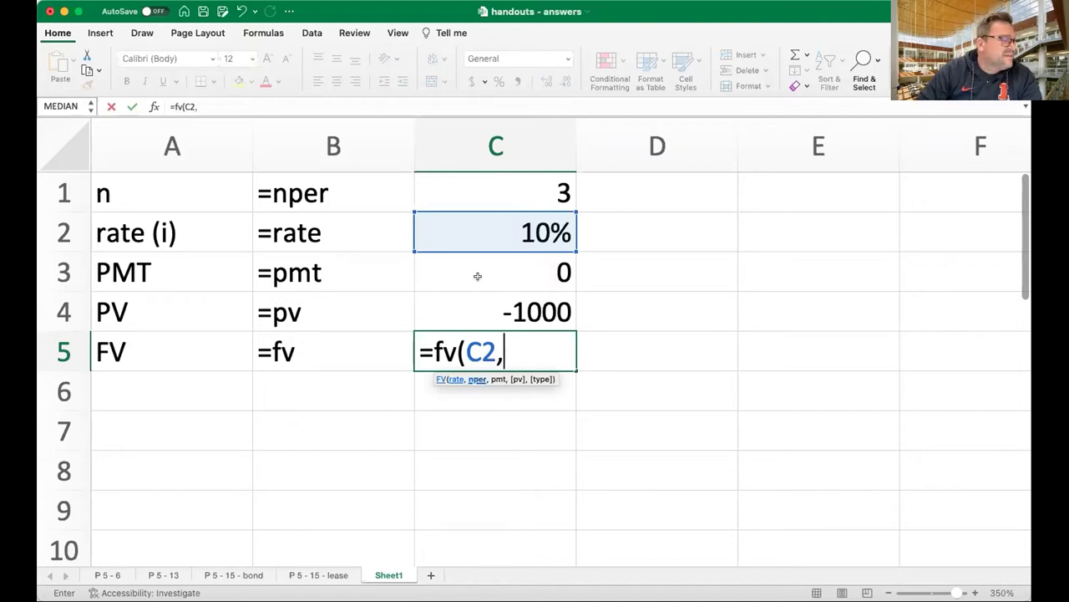
Add C1 as nper, C3 as pmt and C4 as pv to the FV formula.
left_click(502, 192)
type(",")
left_click(510, 265)
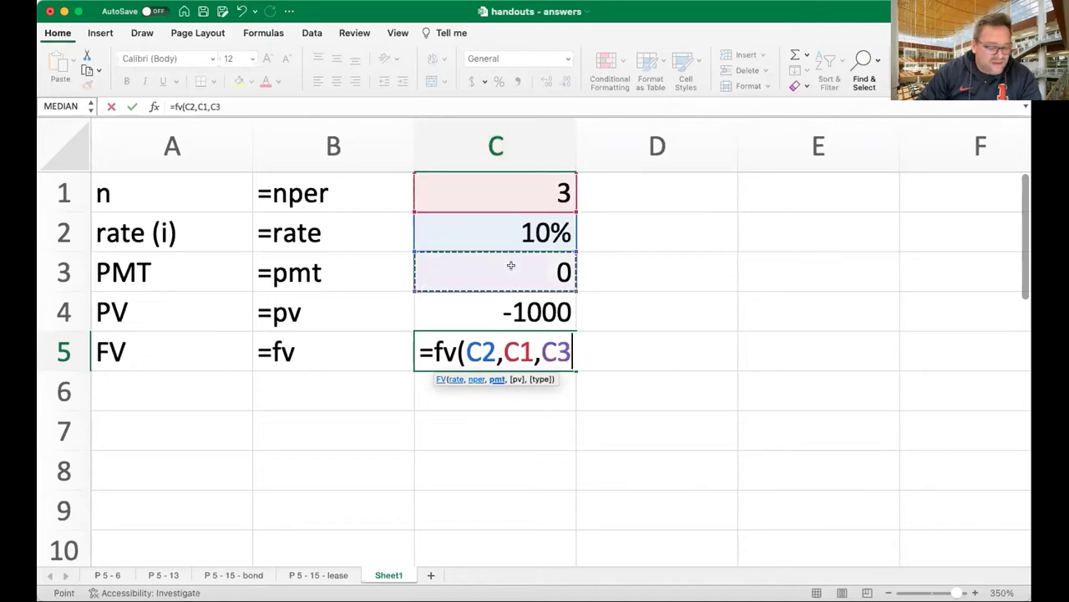
type(",")
left_click(504, 310)
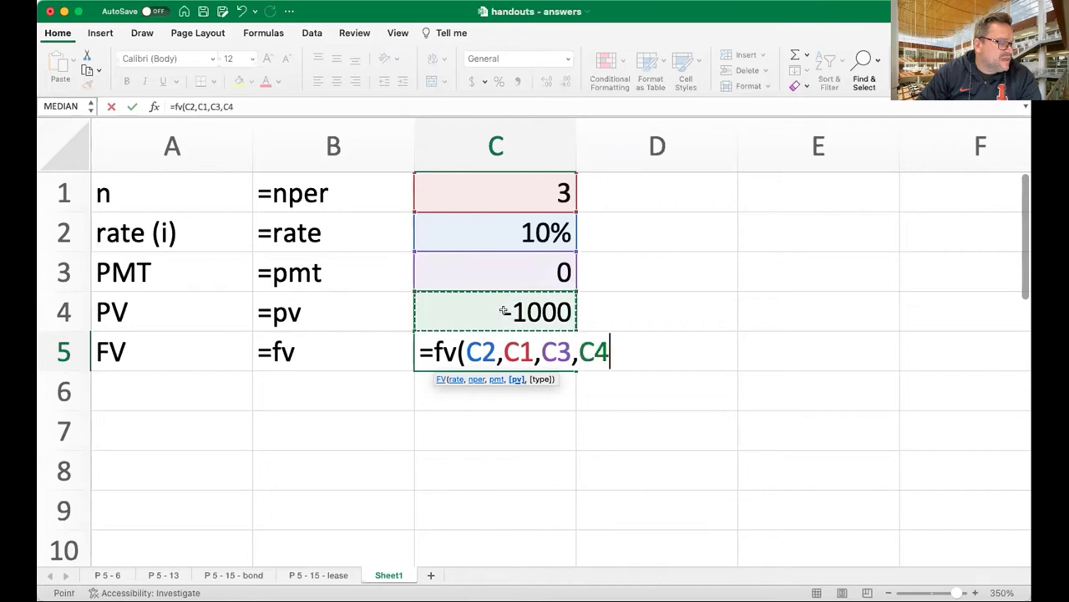
Set the payment type to 0 - end of the period and complete the formula =fv(C2,C1,C3,C4,0) in C5.
type(",")
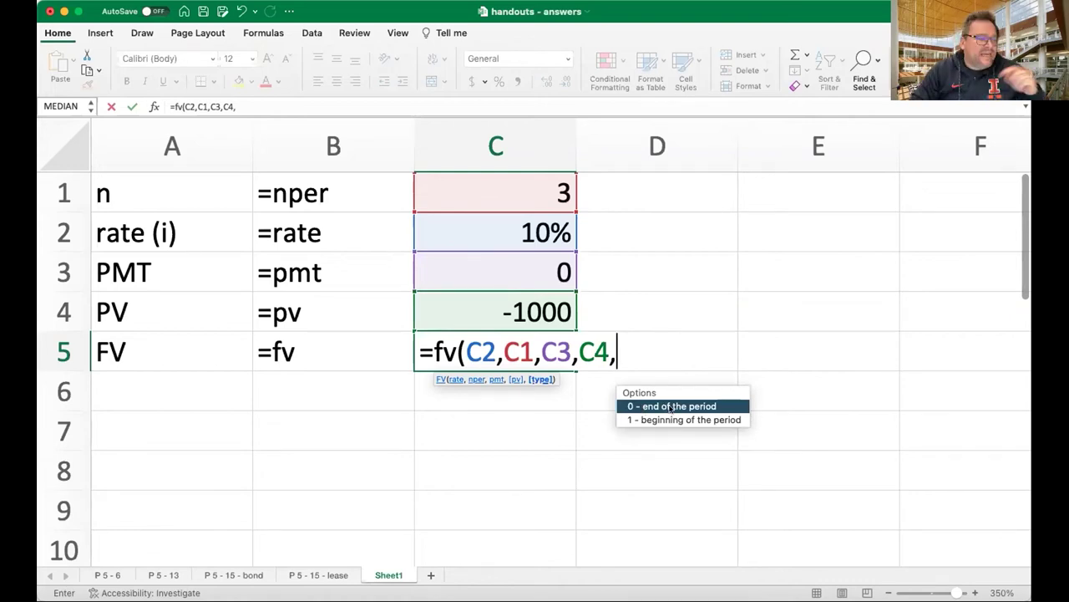
left_click(671, 419)
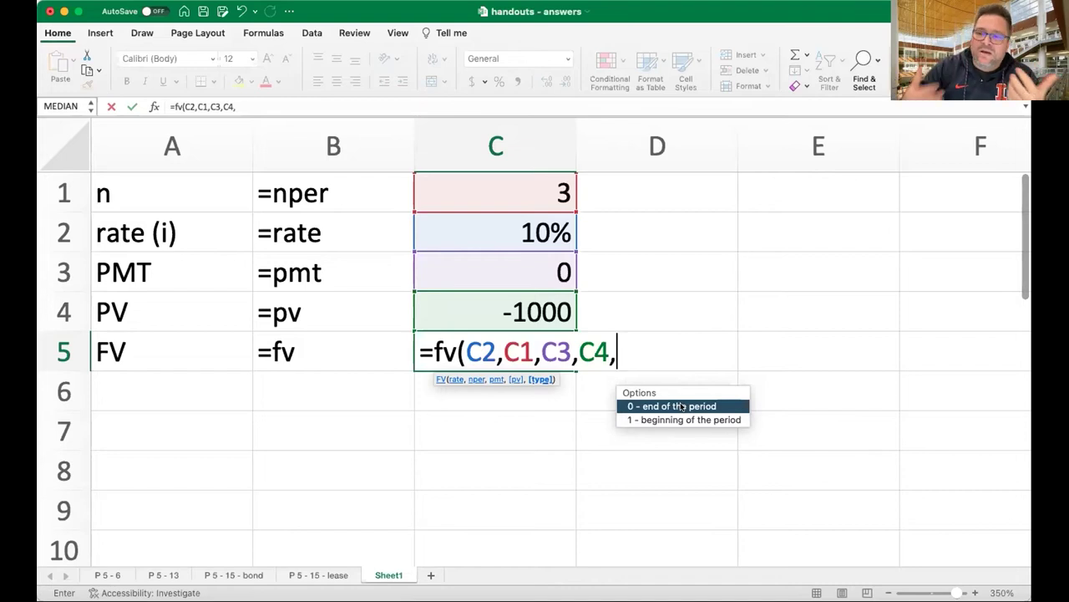
double_click(682, 407)
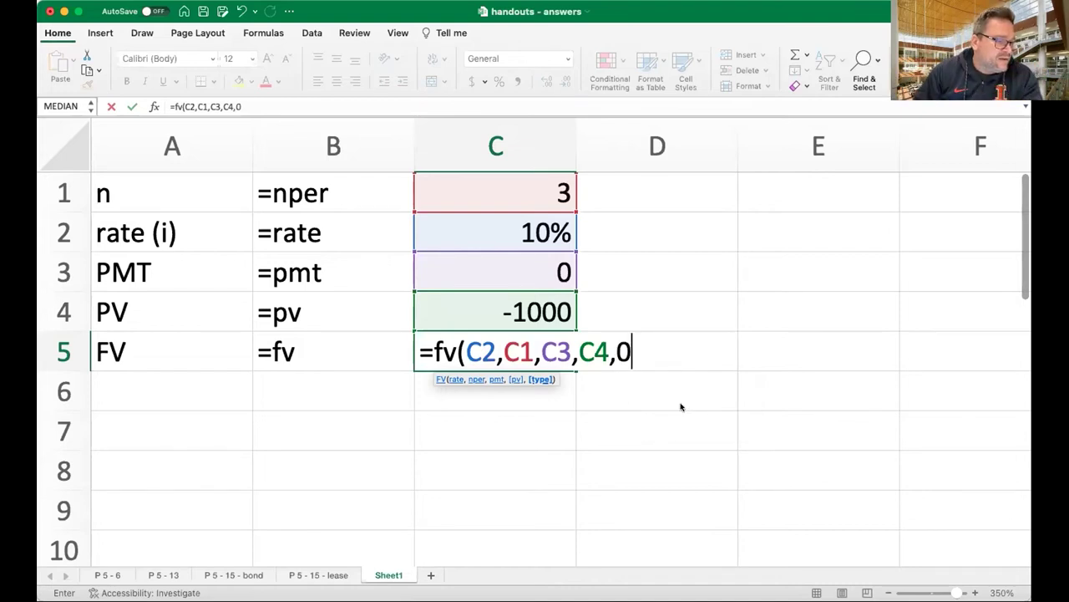
type(")")
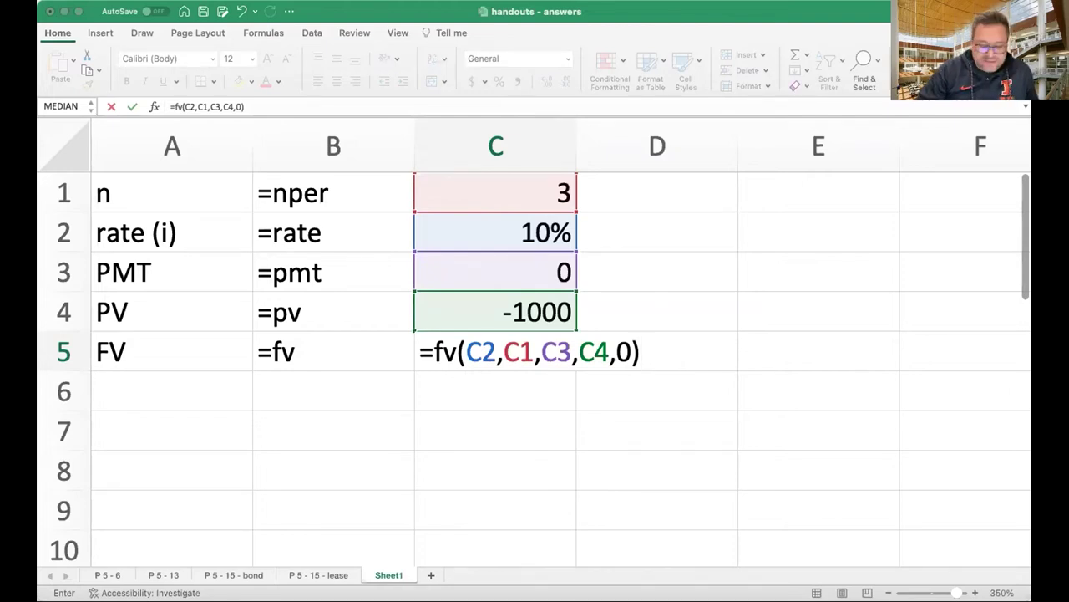
left_click(357, 11)
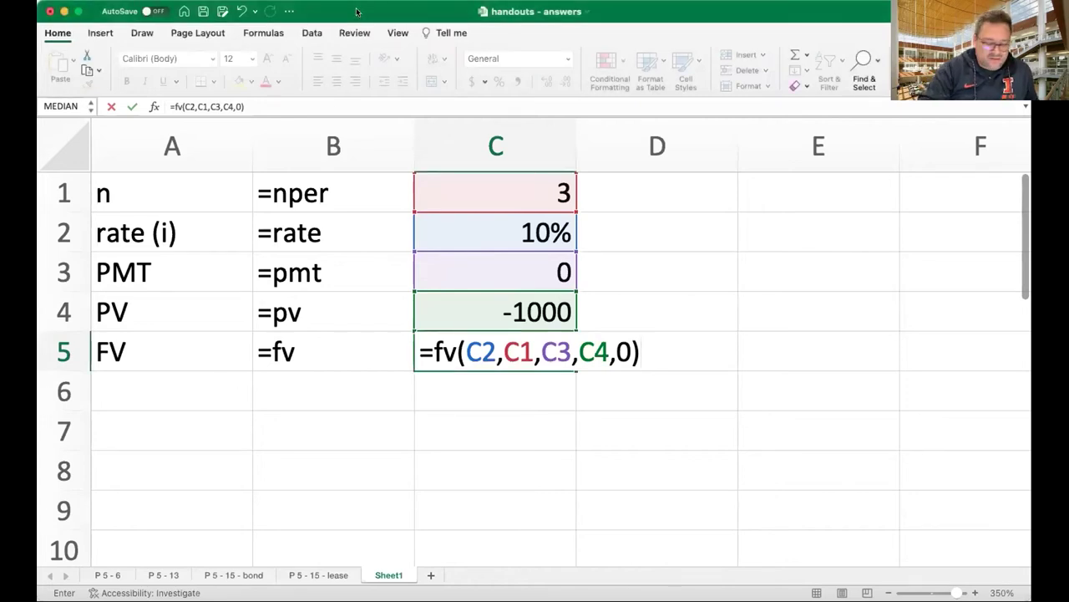
key("Return")
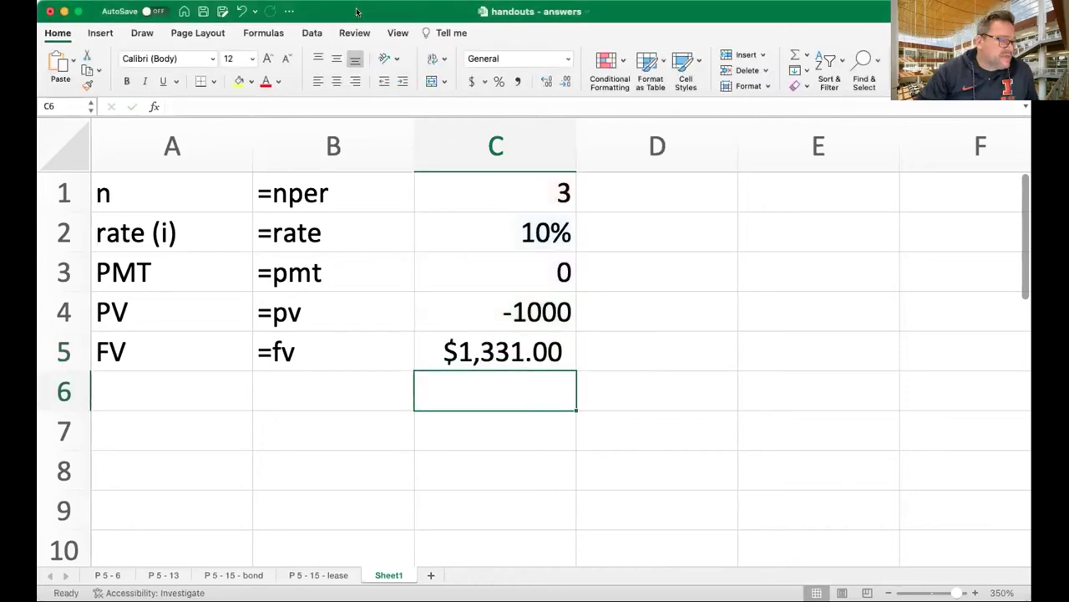
Remove all arguments from the FV formula in cell C5, leaving =FV( open for new arguments.
left_click(505, 352)
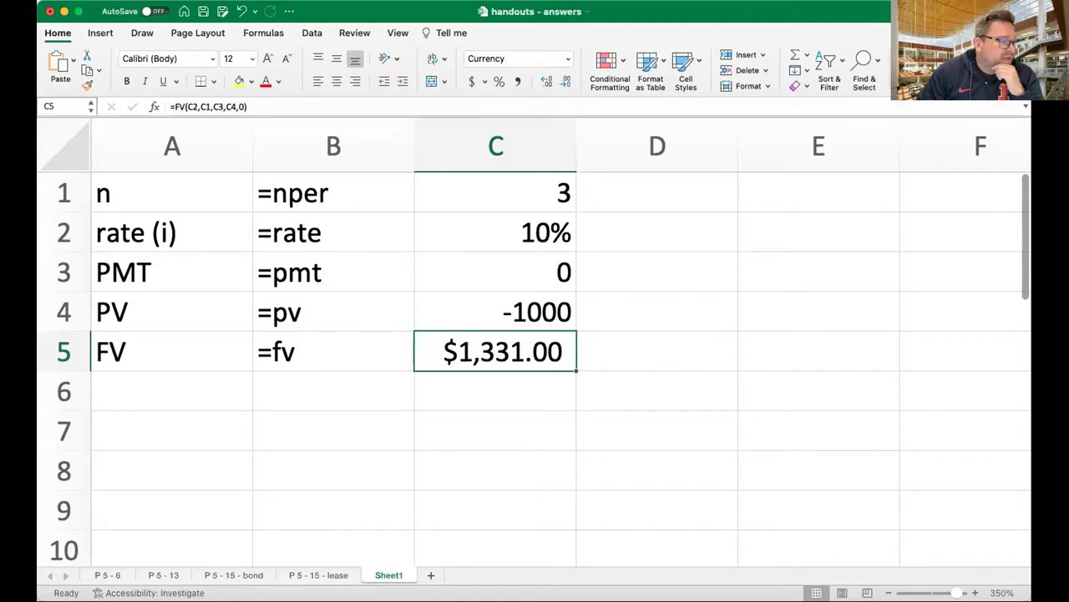
double_click(526, 351)
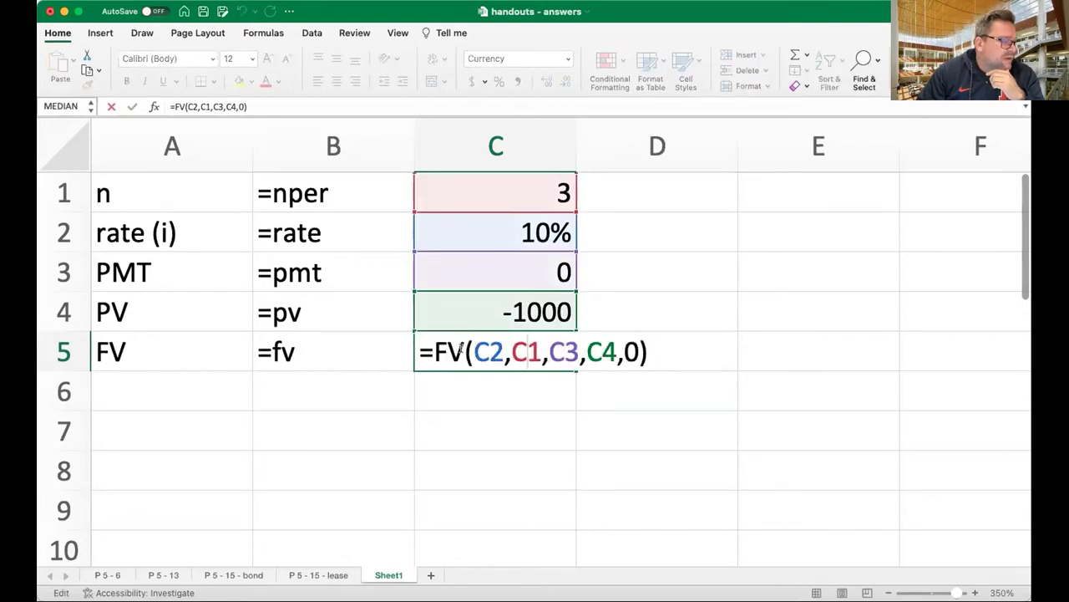
left_click_drag(468, 351, 726, 333)
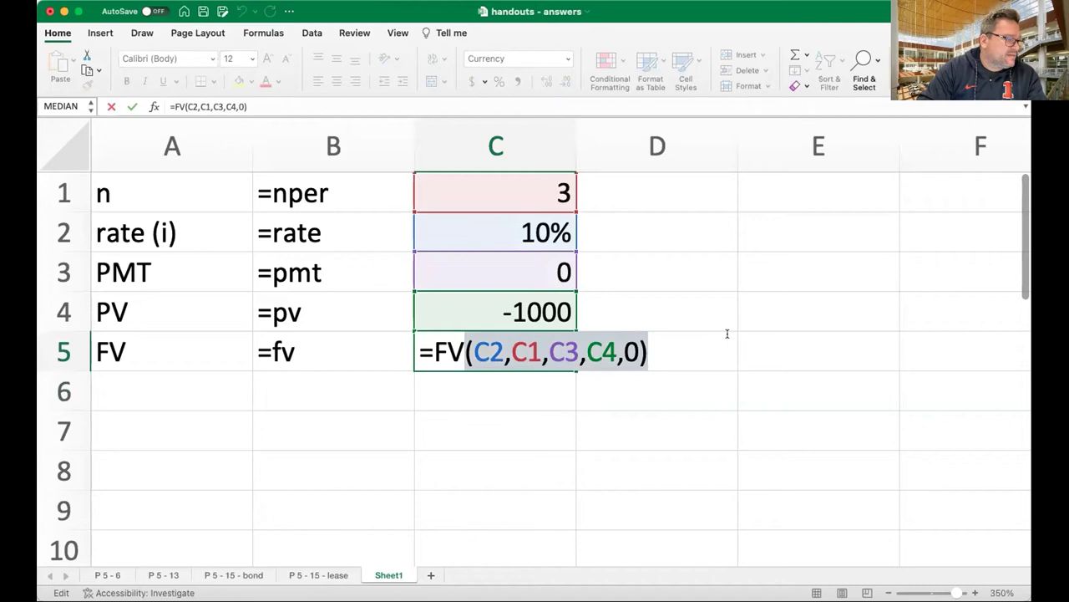
key("BackSpace")
type("(")
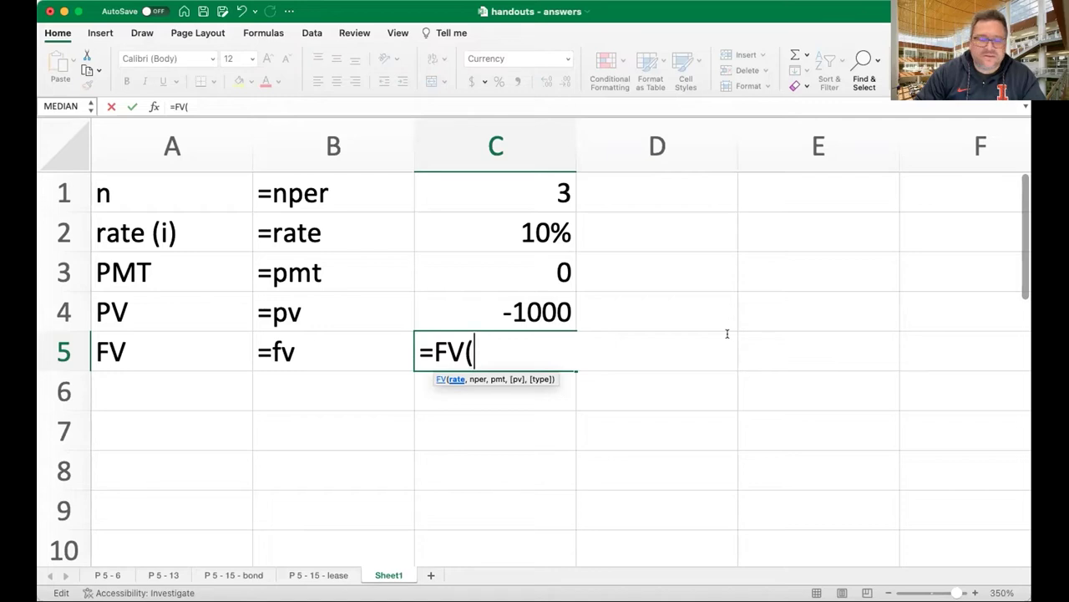
Supply C2 as rate, C1 as nper and C3 as pmt in the C5 formula.
left_click(512, 220)
type(",")
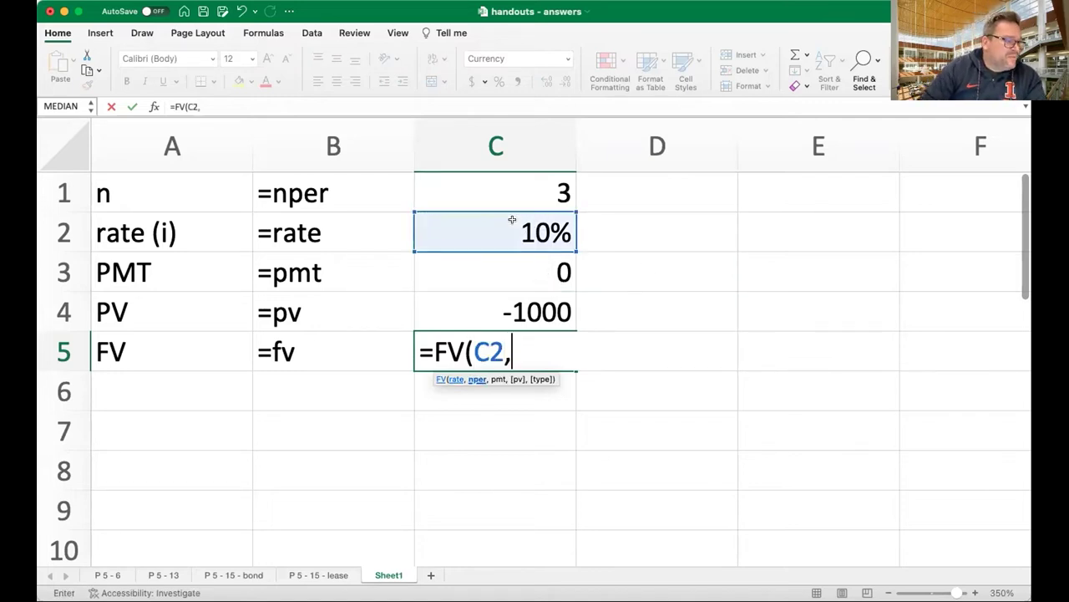
left_click(521, 193)
type(",")
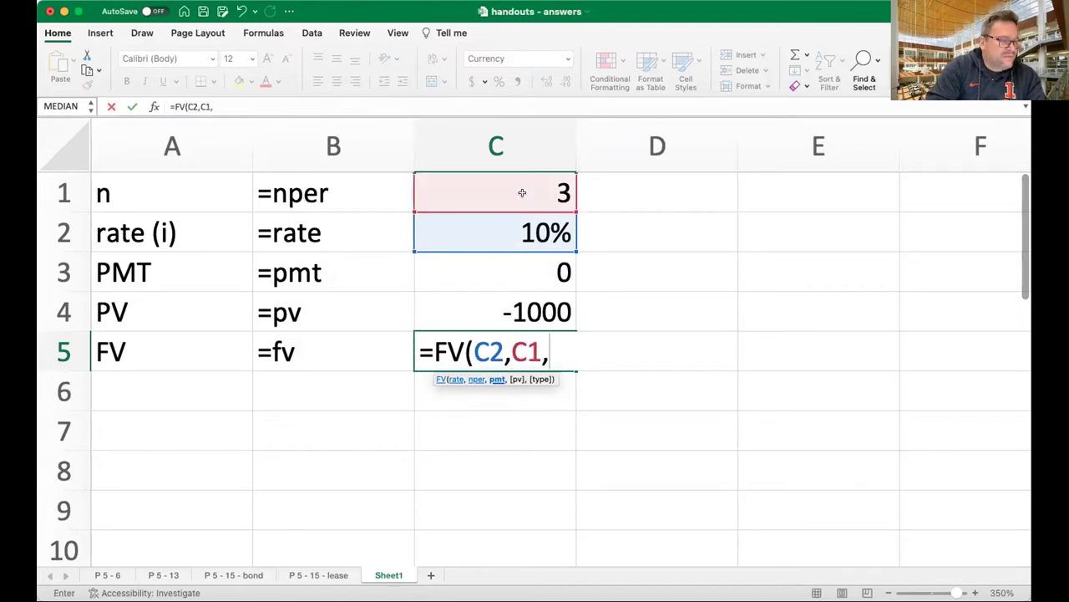
left_click(505, 271)
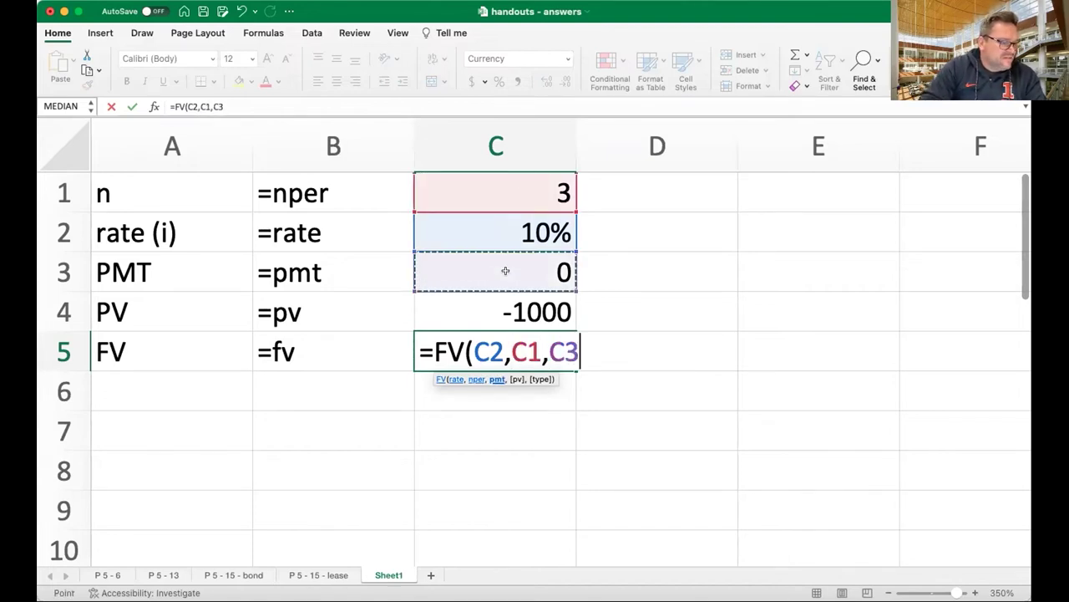
type(",")
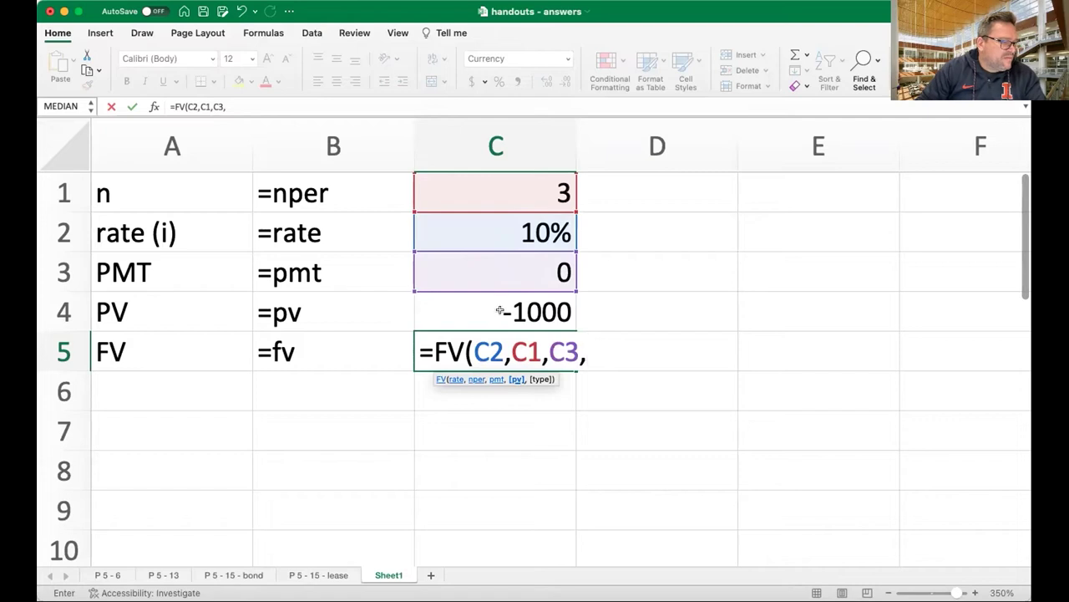
Add C4 as pv and 0 as the type, completing the formula =FV(C2,C1,C3,C4,0) in C5.
left_click(499, 310)
type(",")
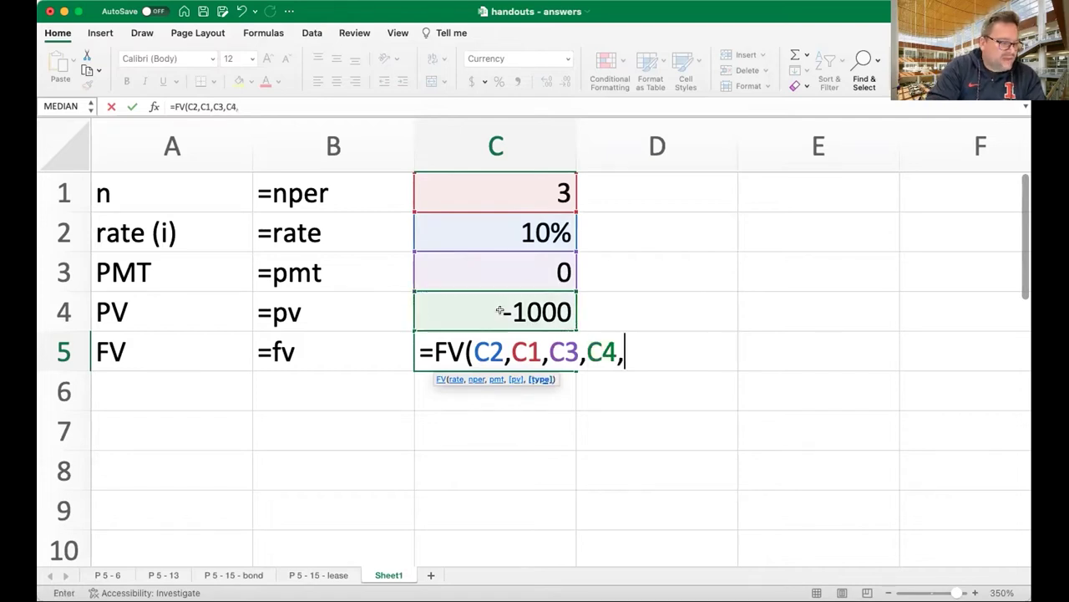
type("0")
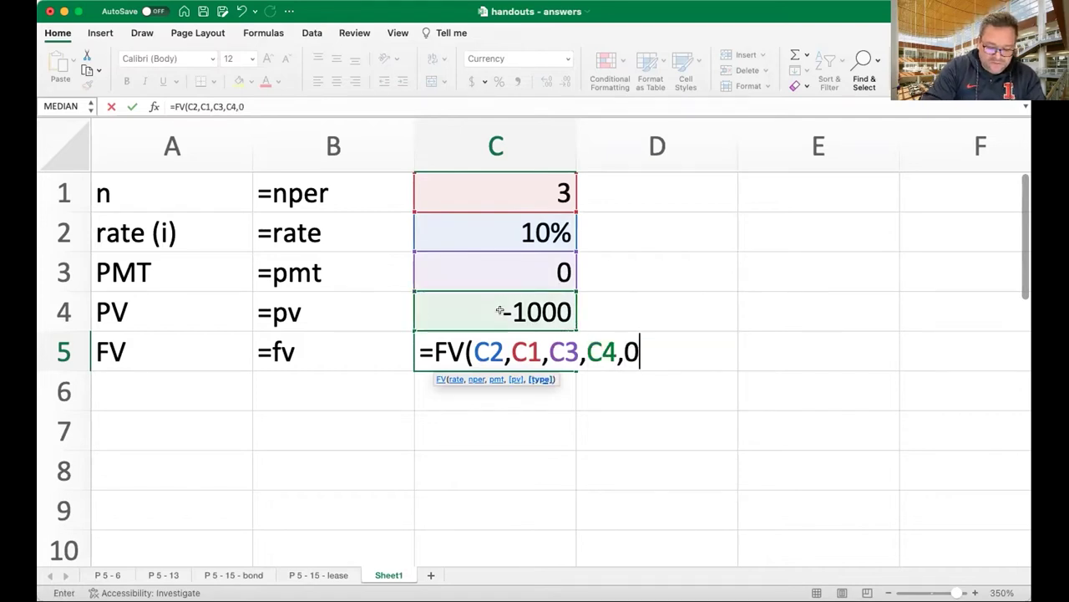
type(")")
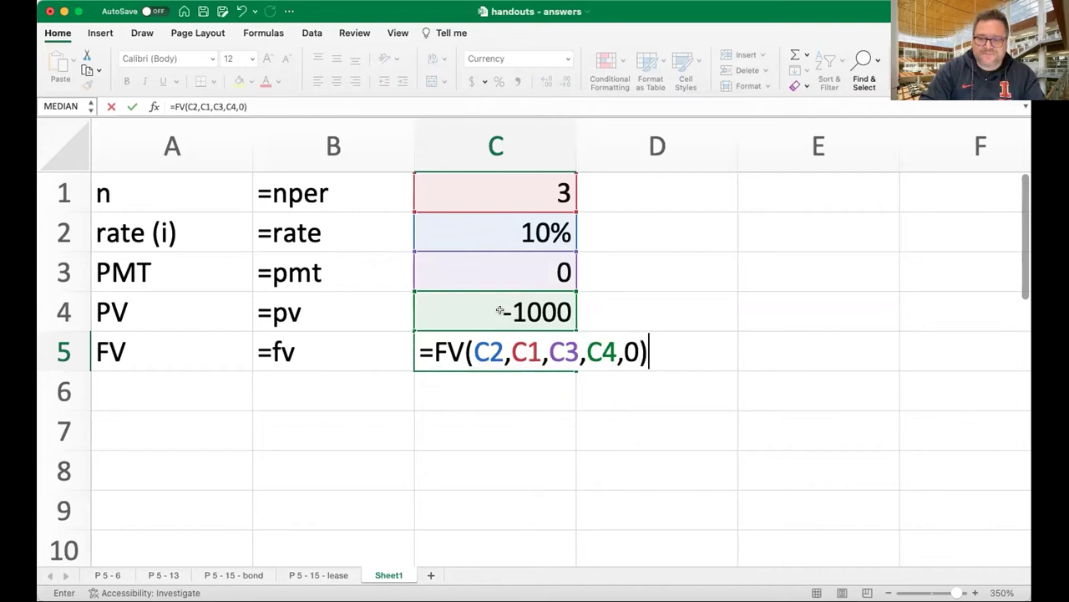
key("Return")
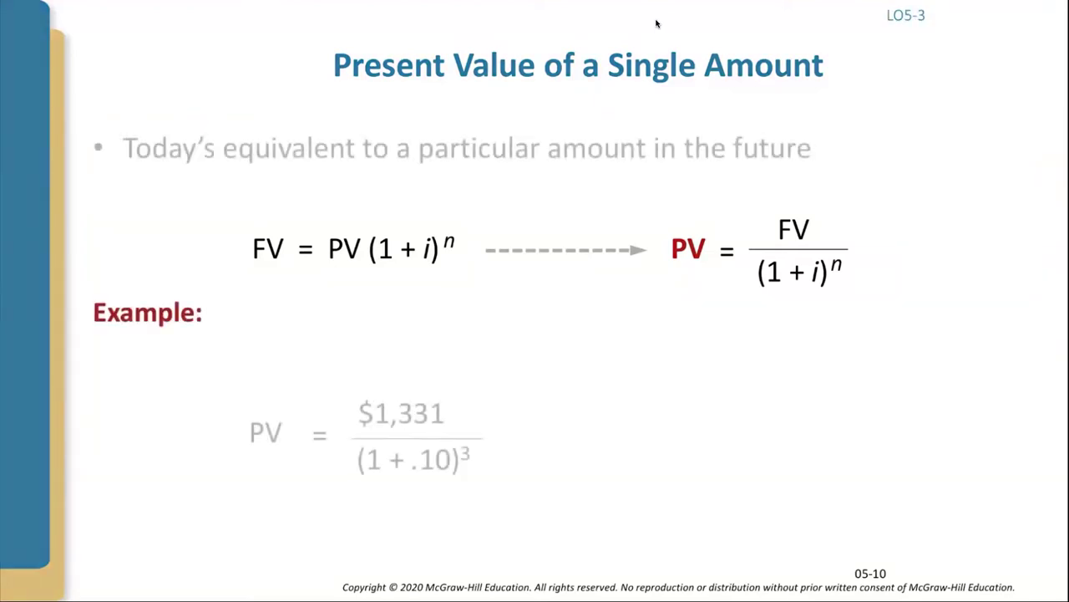
Return to the Future Value of a Single Amount example slide and reveal its $1,000 timeline.
key("Left")
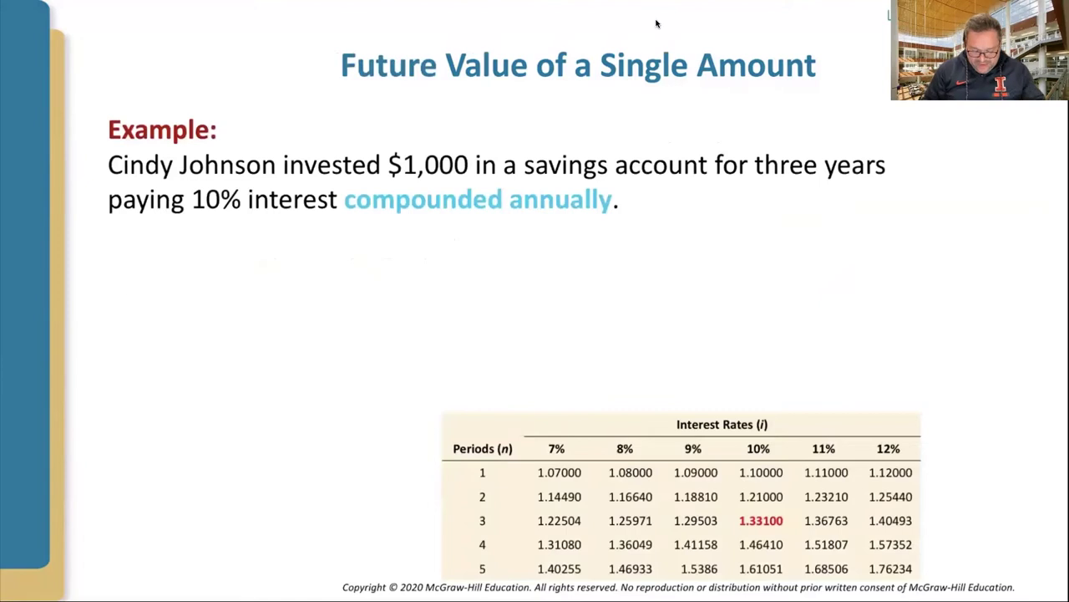
key("Right")
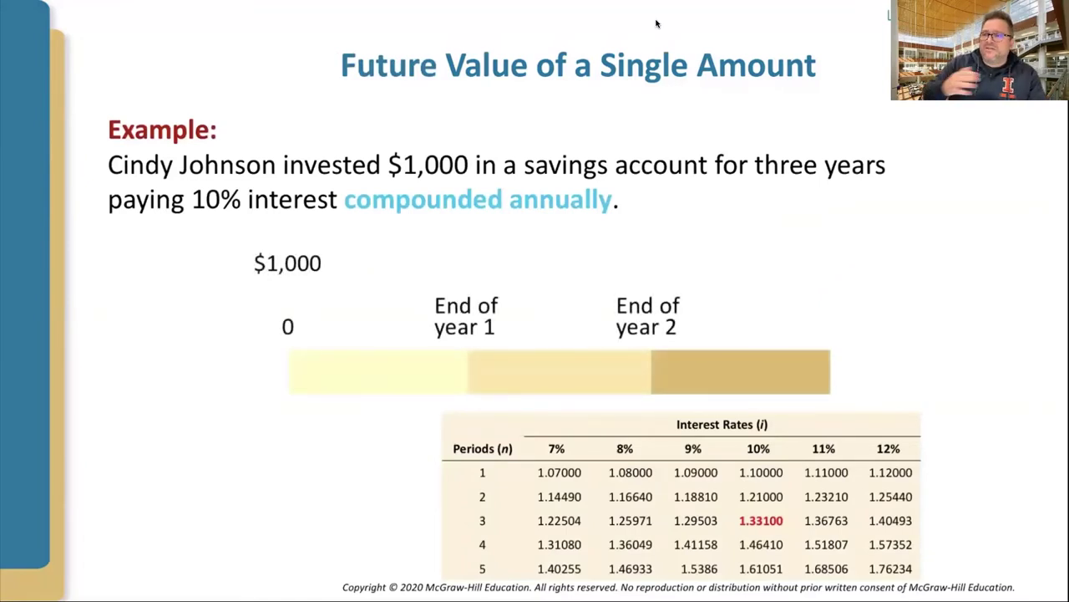